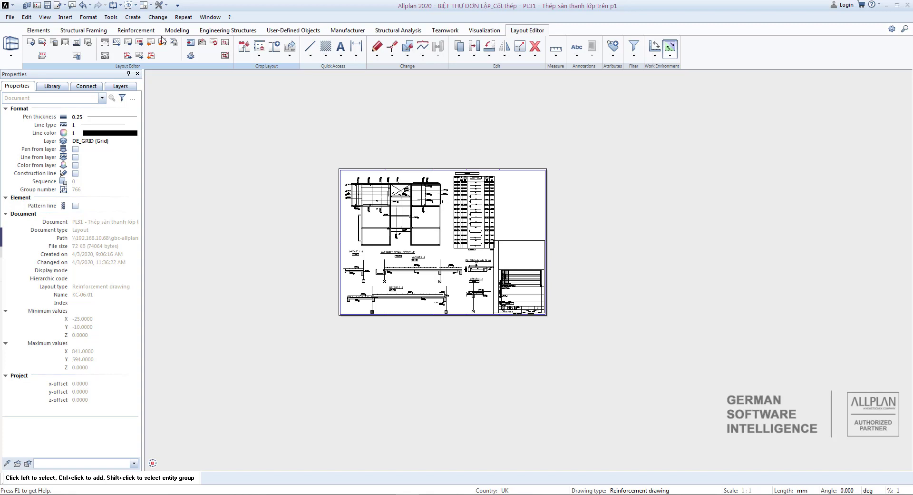
Step: Switch from the layout to the drawing files and open the print preview of the central perspective view
{"action": "left_click", "coordinate": [42, 32]}
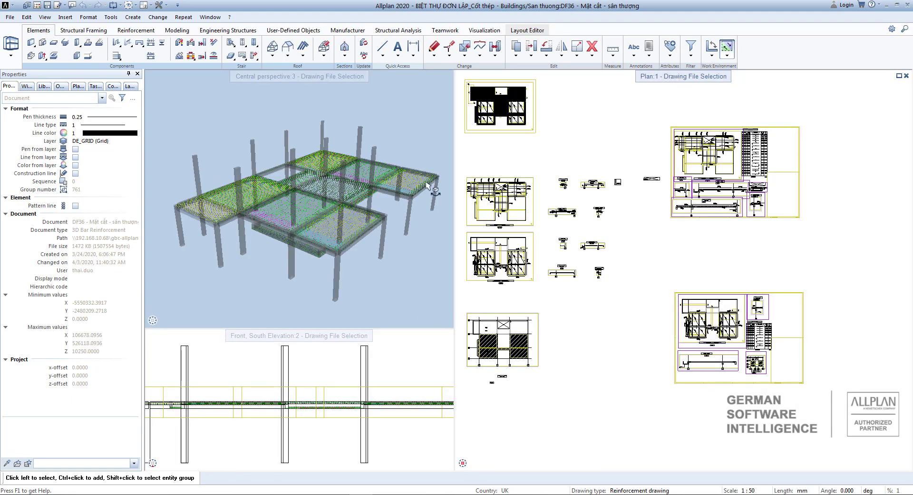
{"action": "left_click", "coordinate": [391, 285]}
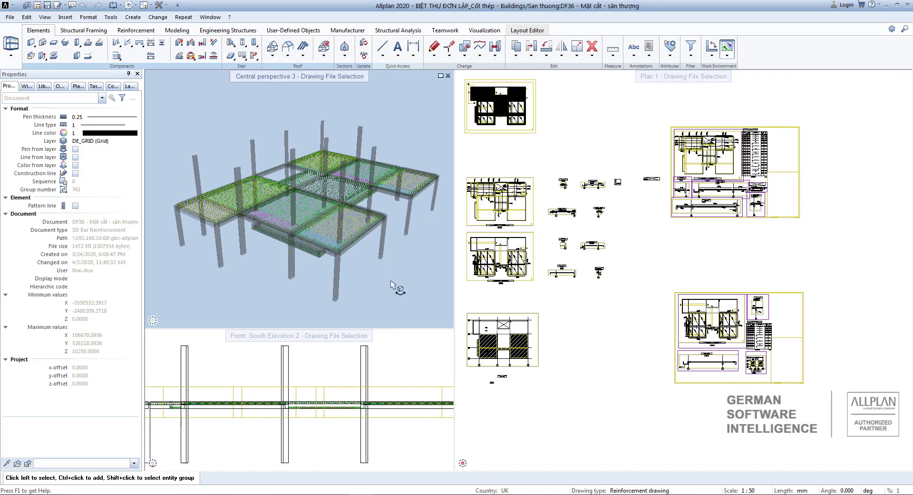
{"action": "left_click", "coordinate": [71, 6]}
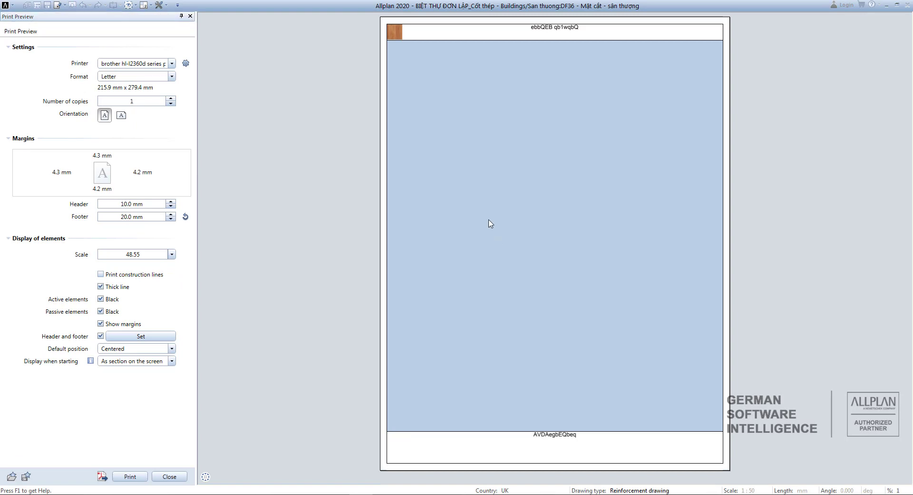
Step: Examine how the 3D slab model fits the portrait Letter page at different scales, and close the print preview
{"action": "scroll", "coordinate": [490, 223], "scroll_direction": "down", "scroll_amount": 5}
{"action": "scroll", "coordinate": [516, 235], "scroll_direction": "up", "scroll_amount": 7}
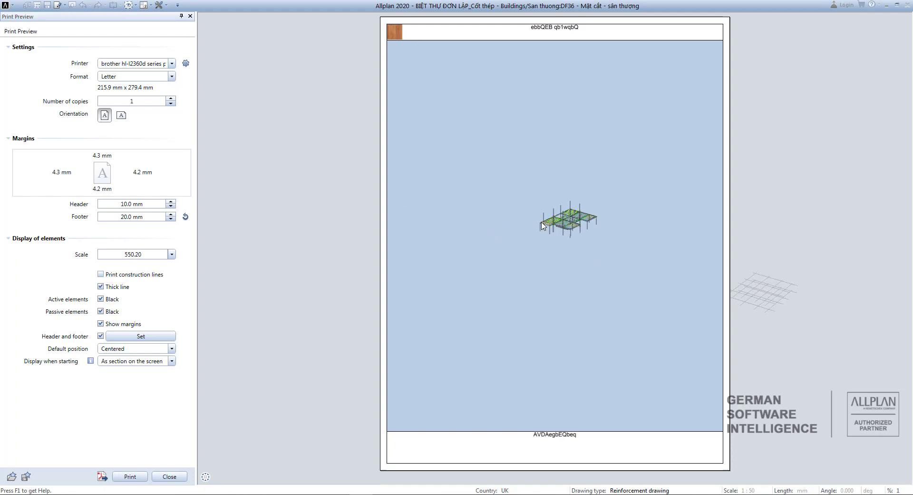
{"action": "scroll", "coordinate": [536, 235], "scroll_direction": "down", "scroll_amount": 7}
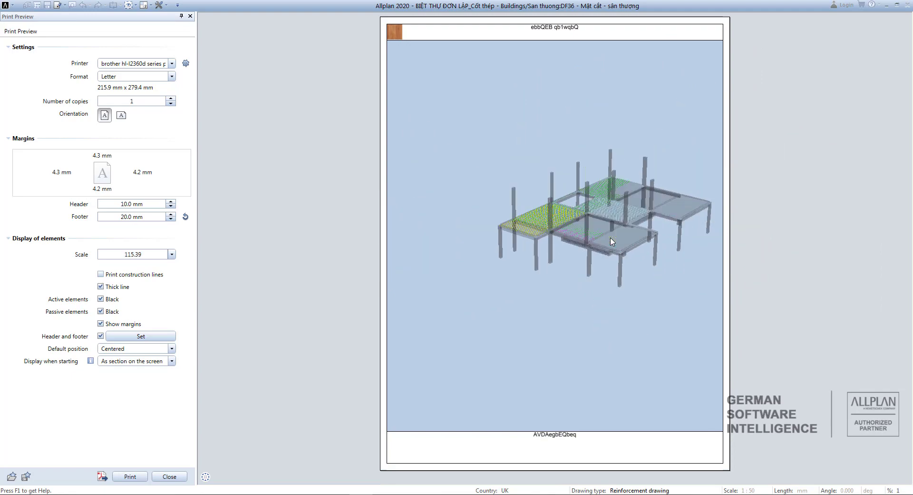
{"action": "middle_click_drag", "start_coordinate": [610, 240], "coordinate": [569, 252]}
{"action": "scroll", "coordinate": [568, 252], "scroll_direction": "up", "scroll_amount": 6}
{"action": "scroll", "coordinate": [598, 253], "scroll_direction": "down", "scroll_amount": 3}
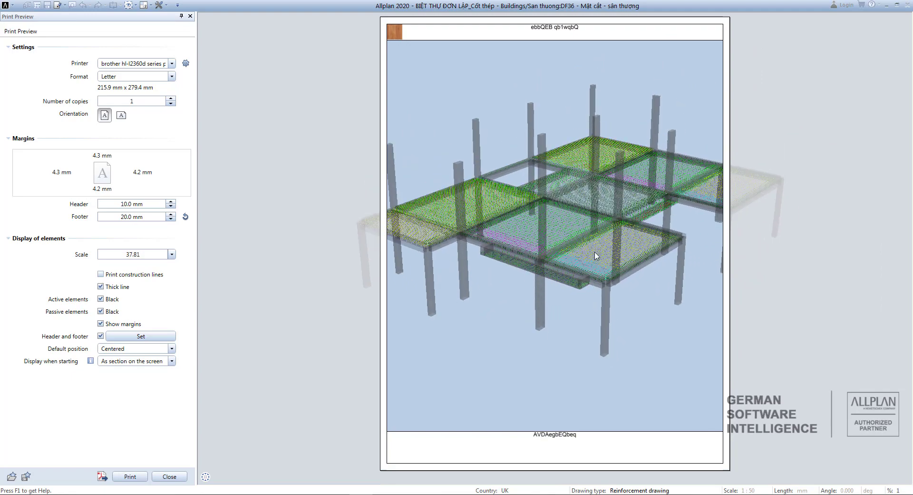
{"action": "scroll", "coordinate": [590, 262], "scroll_direction": "down", "scroll_amount": 1}
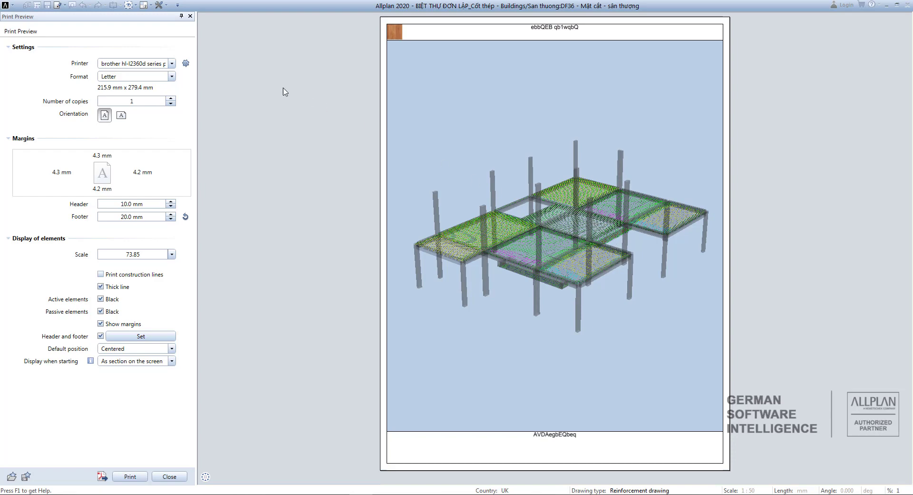
{"action": "left_click", "coordinate": [180, 477]}
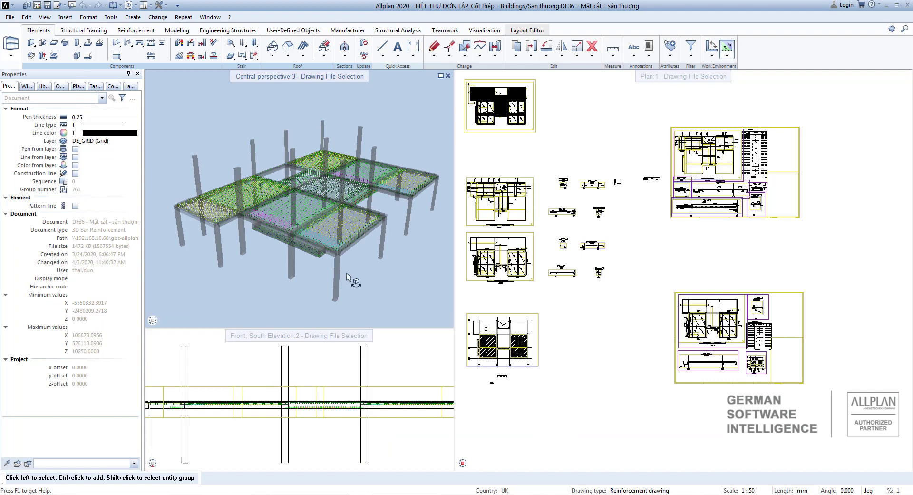
Step: Activate section 1001 in the perspective viewport and orbit the sectioned slab into an oblique 3D view
{"action": "left_click", "coordinate": [376, 321]}
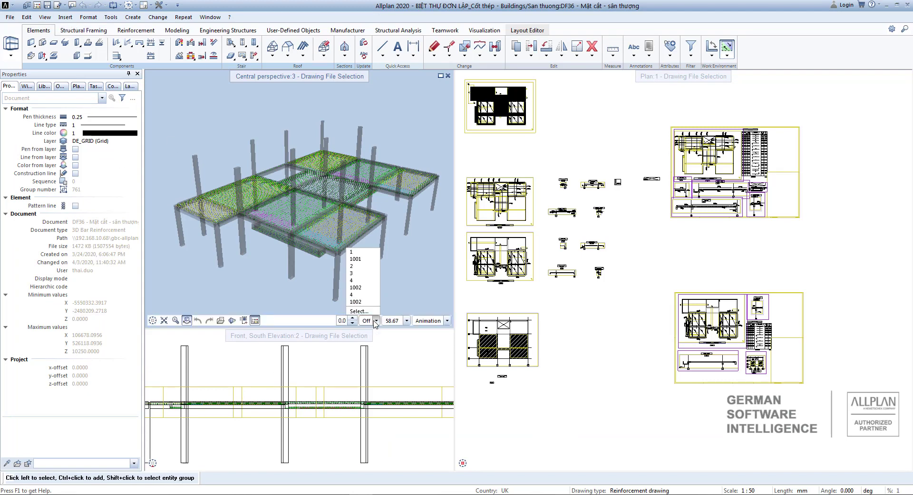
{"action": "left_click", "coordinate": [355, 259]}
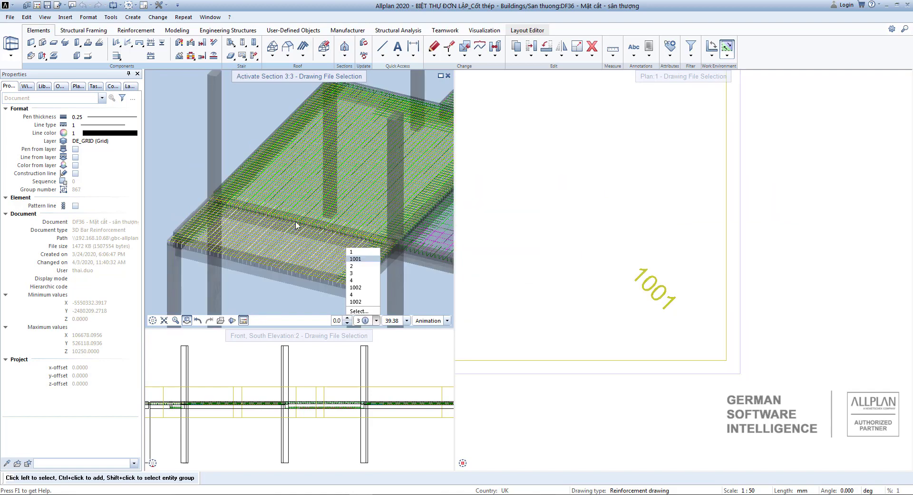
{"action": "left_click", "coordinate": [361, 259]}
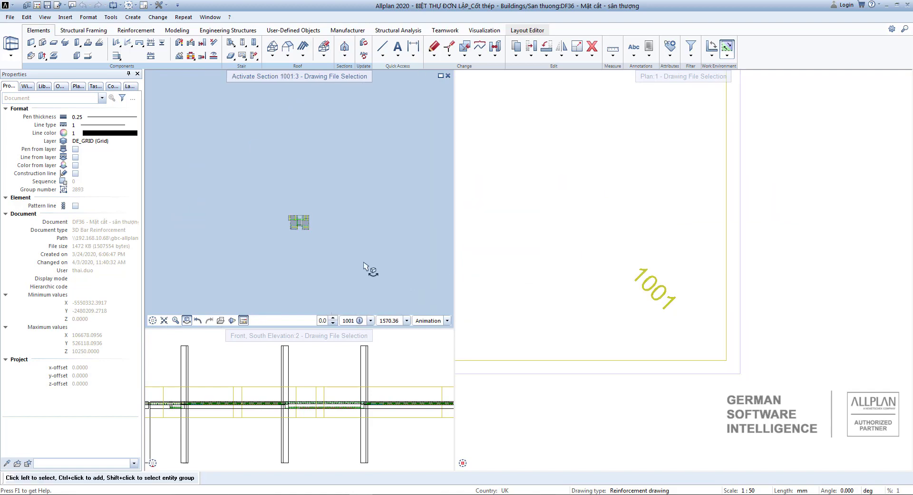
{"action": "middle_click_drag", "start_coordinate": [300, 210], "coordinate": [124, 354]}
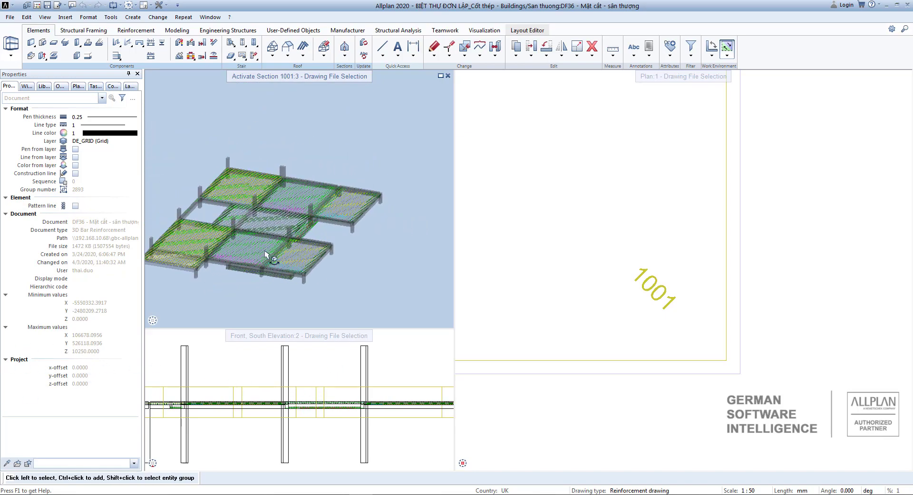
{"action": "scroll", "coordinate": [273, 259], "scroll_direction": "up", "scroll_amount": 5}
{"action": "middle_click_drag", "start_coordinate": [309, 230], "coordinate": [351, 250]}
{"action": "scroll", "coordinate": [351, 250], "scroll_direction": "down", "scroll_amount": 2}
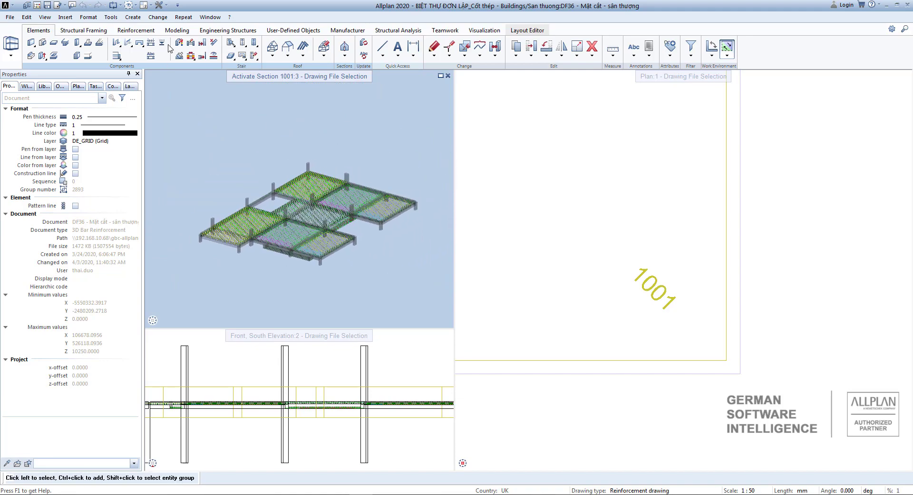
Step: Open the print preview of the section 1001 view, set landscape orientation and enlarge the model to nearly fill the page
{"action": "left_click", "coordinate": [72, 6]}
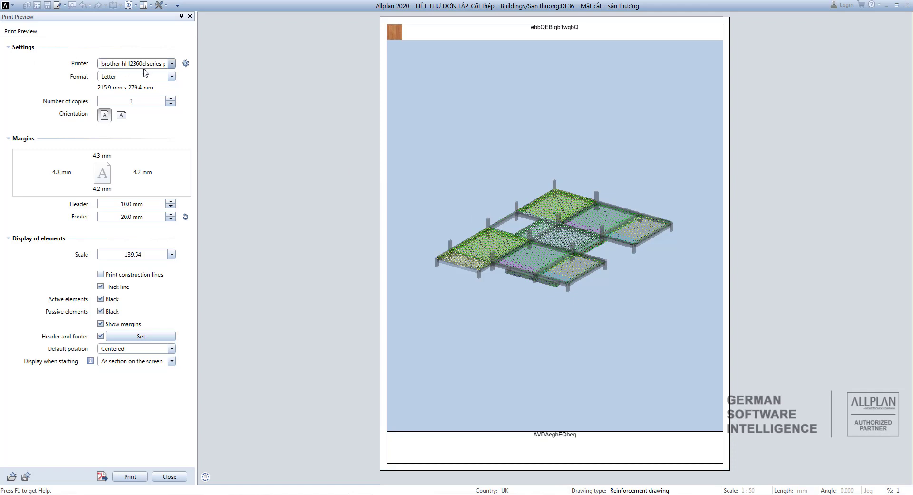
{"action": "left_click", "coordinate": [171, 77]}
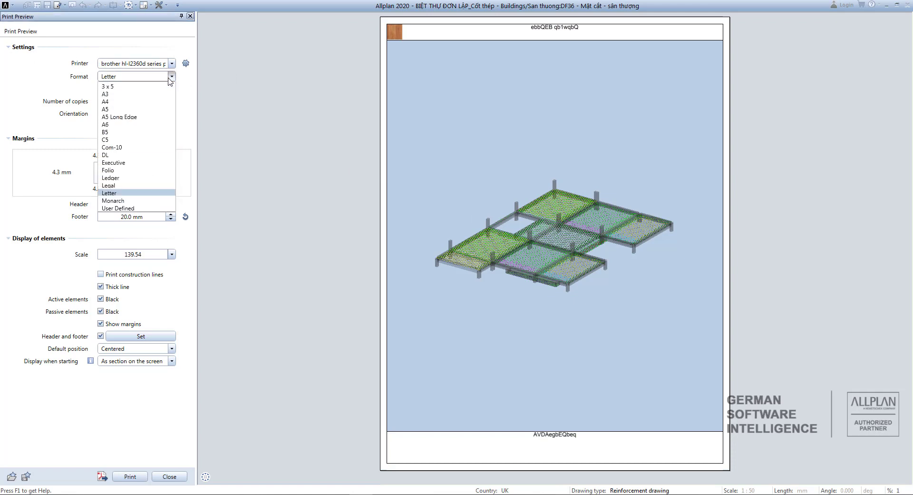
{"action": "left_click", "coordinate": [170, 78]}
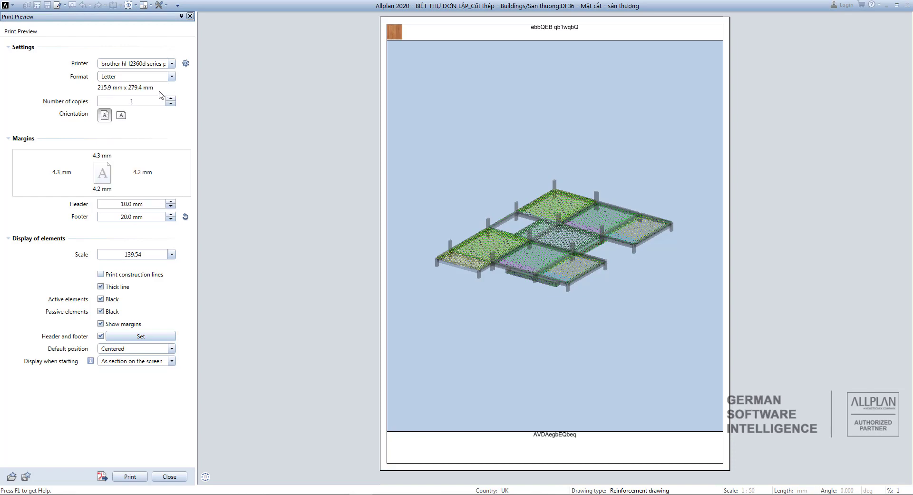
{"action": "left_click", "coordinate": [121, 115]}
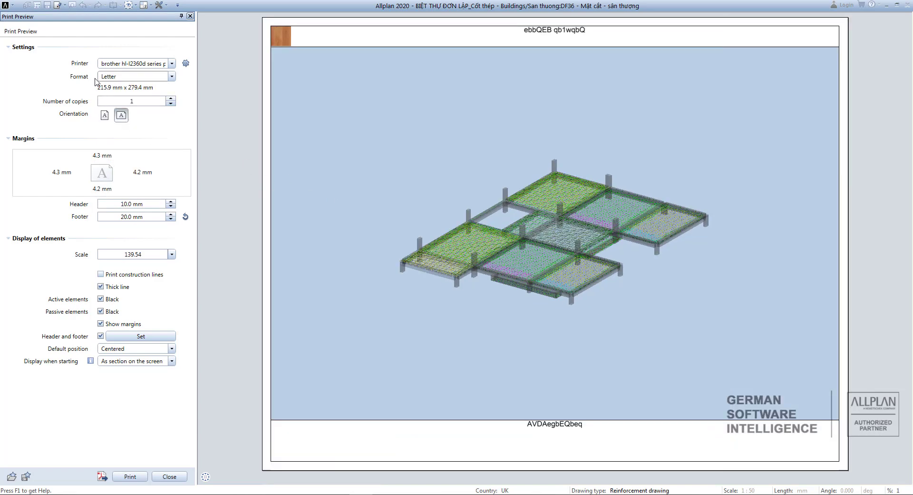
{"action": "scroll", "coordinate": [577, 277], "scroll_direction": "up", "scroll_amount": 2}
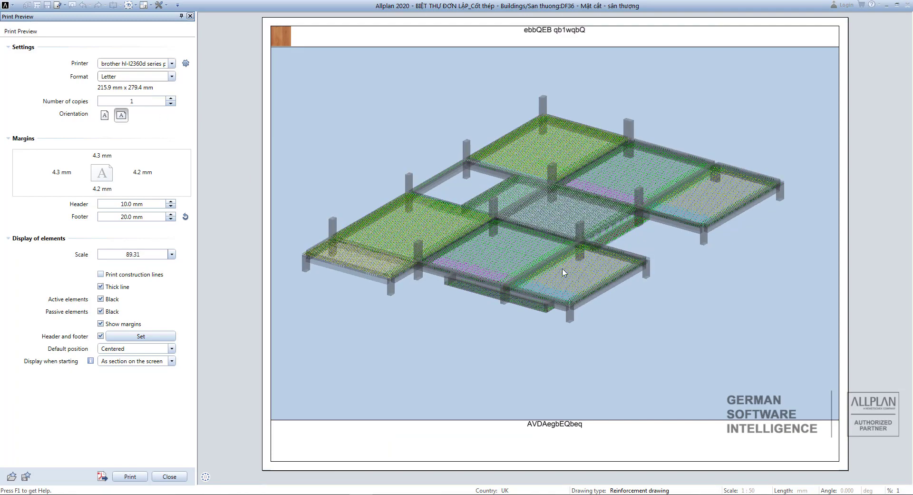
{"action": "scroll", "coordinate": [559, 270], "scroll_direction": "up", "scroll_amount": 1}
{"action": "scroll", "coordinate": [556, 283], "scroll_direction": "up", "scroll_amount": 1}
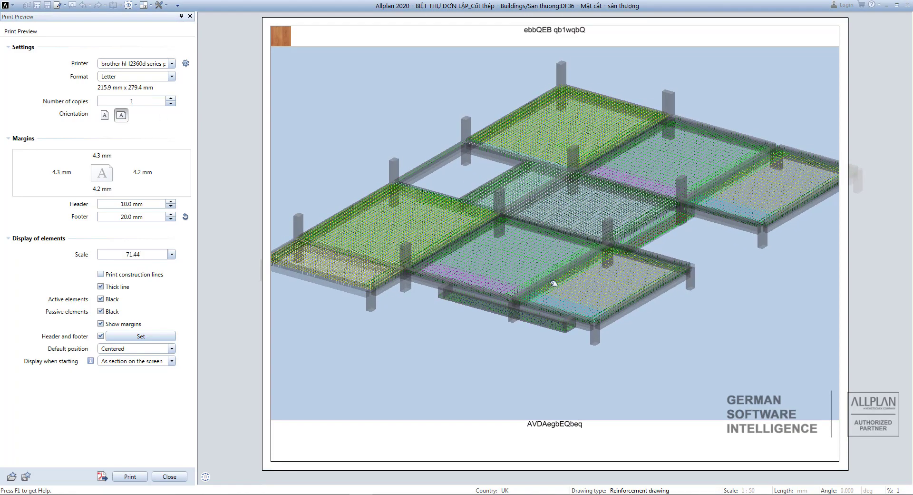
{"action": "scroll", "coordinate": [554, 285], "scroll_direction": "down", "scroll_amount": 1}
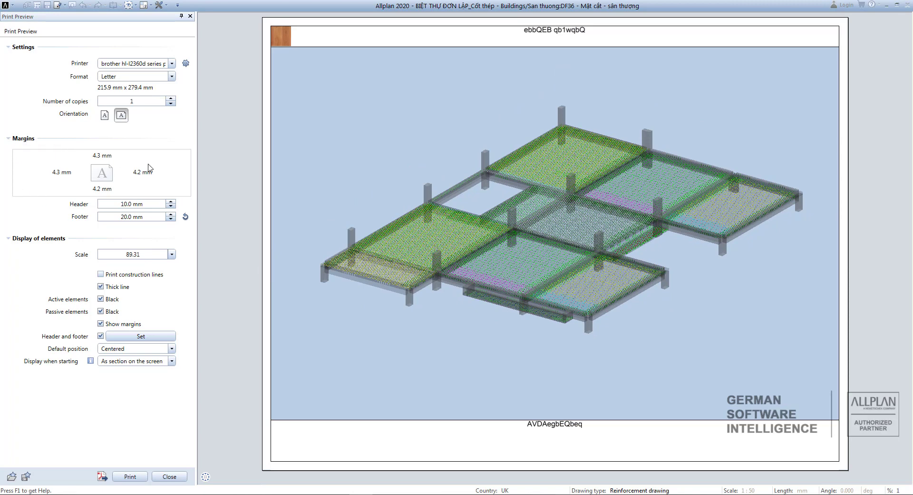
{"action": "left_click", "coordinate": [103, 156]}
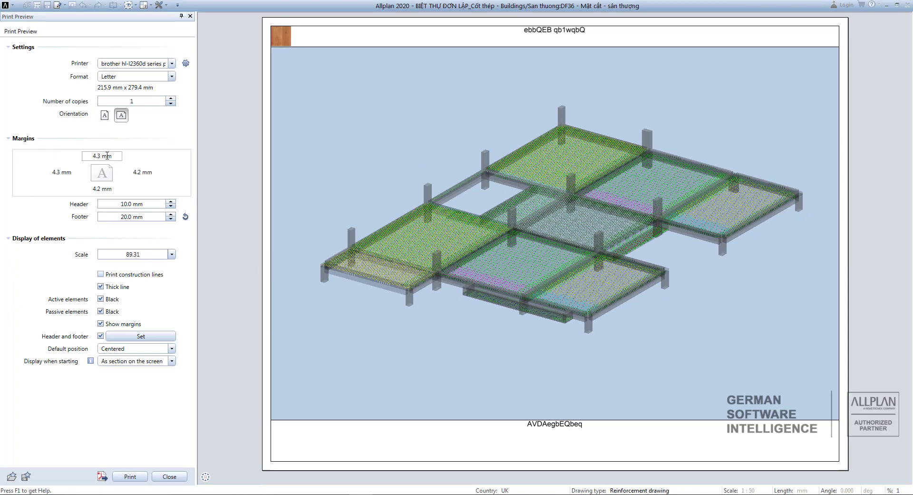
{"action": "left_click", "coordinate": [69, 172]}
{"action": "left_click", "coordinate": [111, 190]}
{"action": "left_click", "coordinate": [147, 172]}
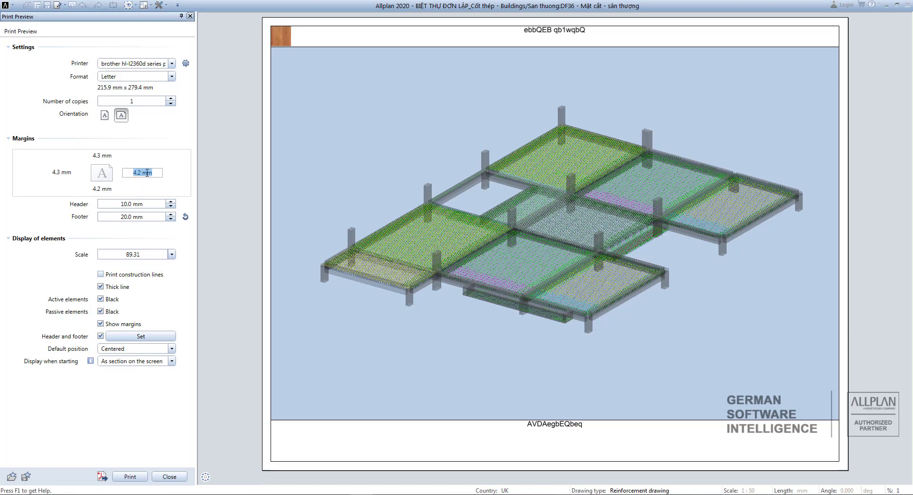
{"action": "left_click", "coordinate": [60, 172]}
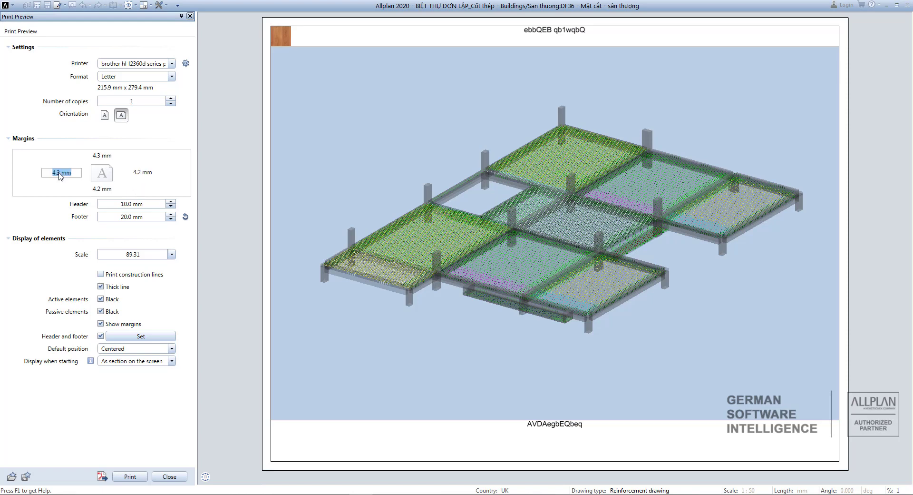
Step: Try a header height of 0 mm on the print page, and restore it to 10 mm
{"action": "left_click", "coordinate": [152, 204]}
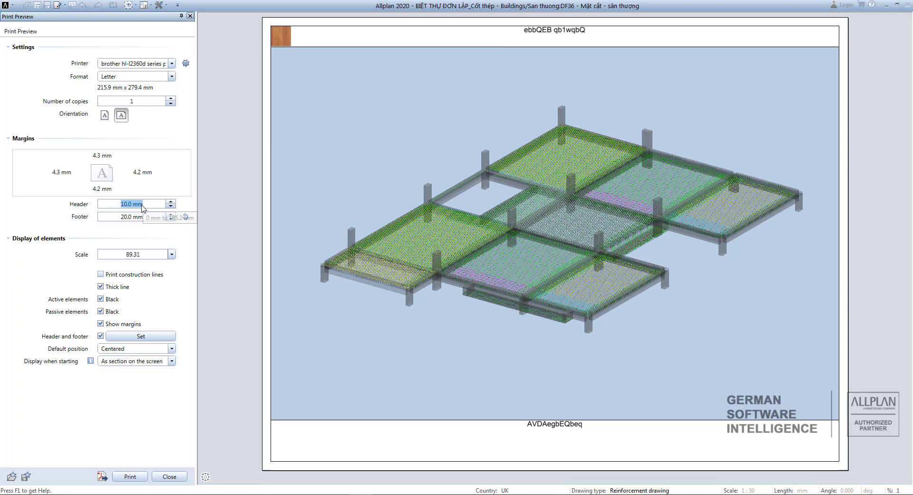
{"action": "type", "text": "0"}
{"action": "left_click", "coordinate": [137, 219]}
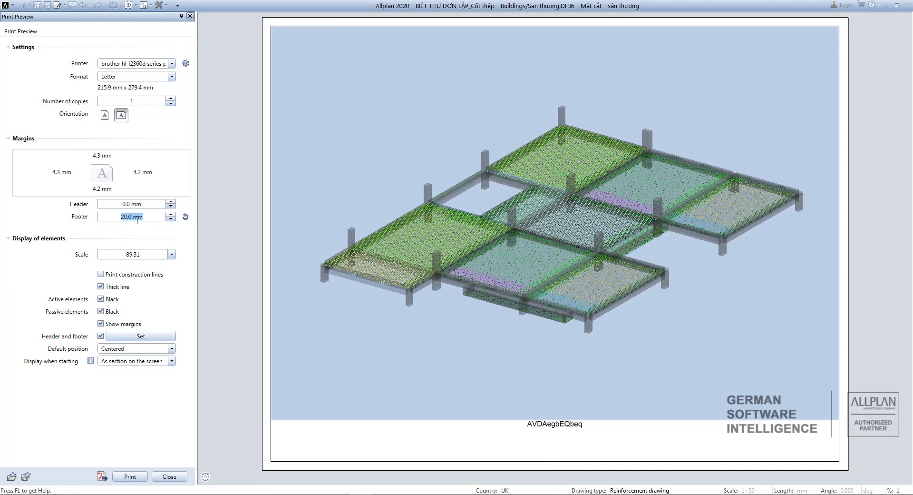
{"action": "left_click", "coordinate": [148, 204]}
{"action": "type", "text": "10"}
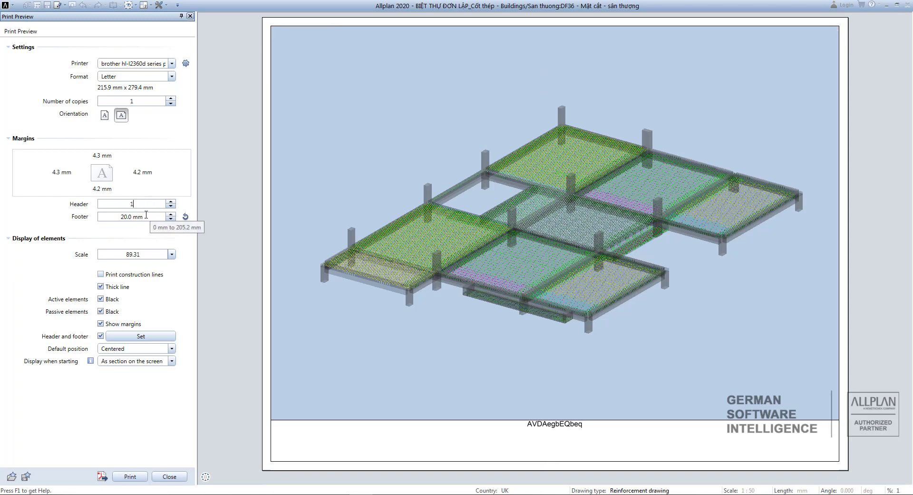
{"action": "left_click", "coordinate": [134, 219]}
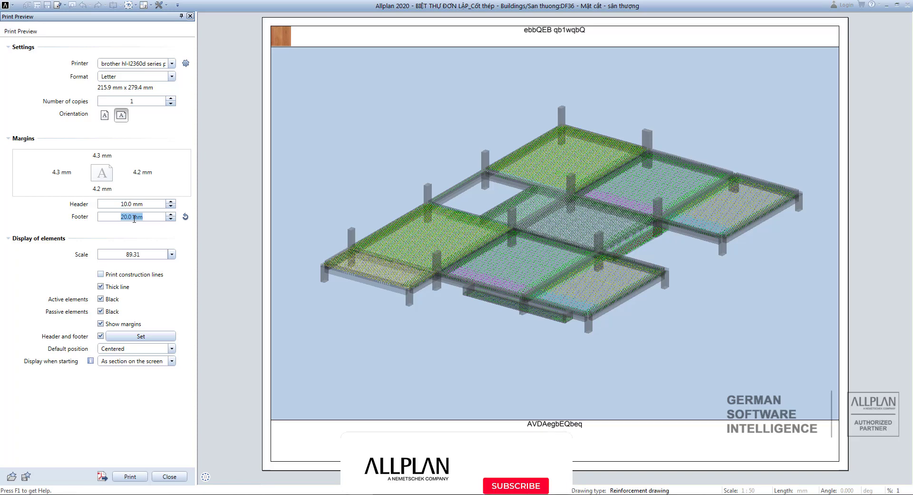
{"action": "left_click", "coordinate": [102, 189]}
{"action": "left_click", "coordinate": [101, 156]}
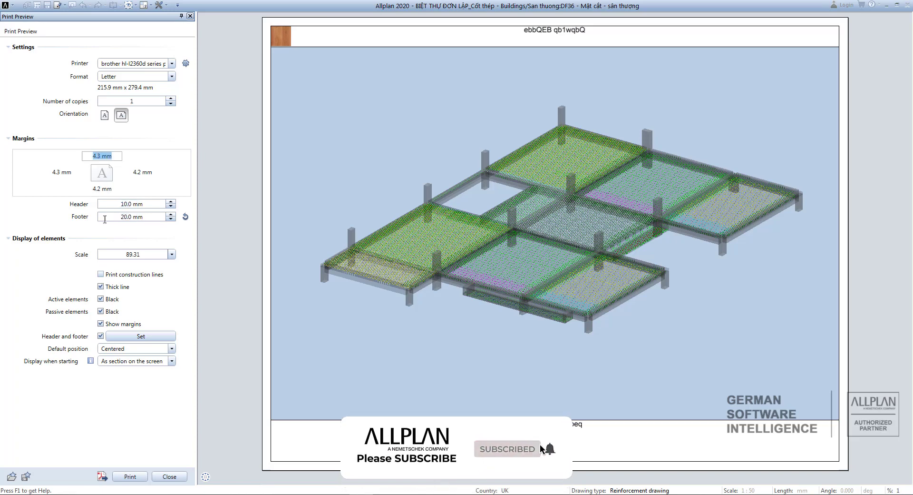
{"action": "left_click", "coordinate": [52, 211]}
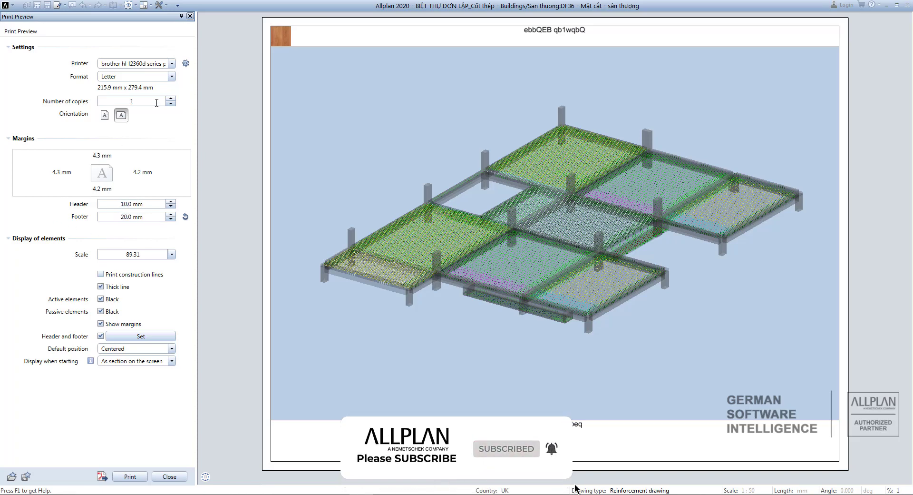
Step: Set the paper format of the print page to A4, keeping the 10 mm header
{"action": "left_click", "coordinate": [171, 76]}
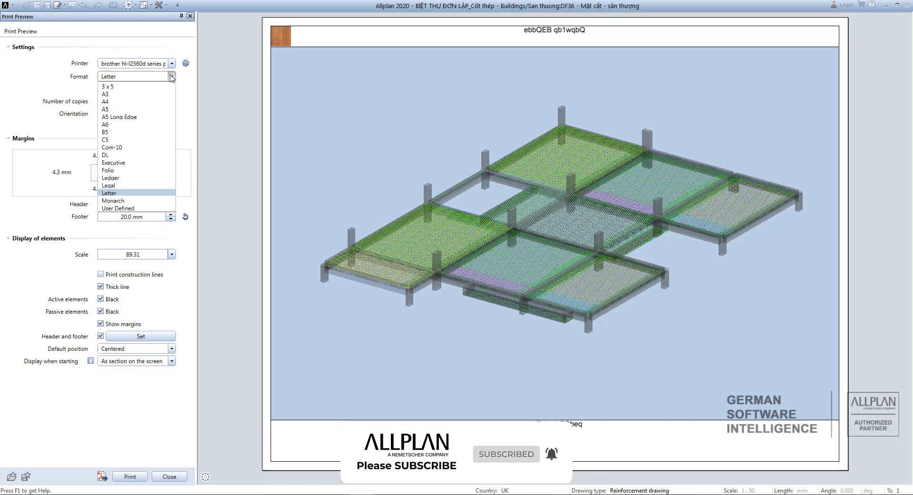
{"action": "left_click", "coordinate": [112, 102]}
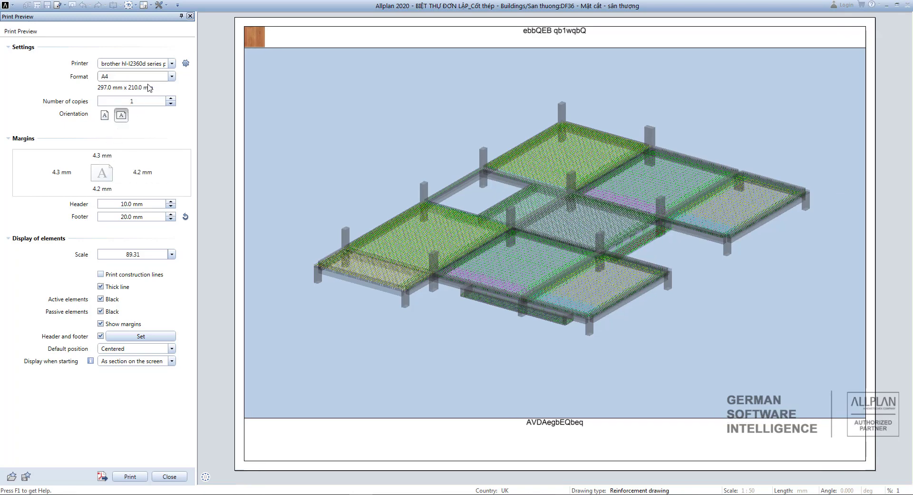
{"action": "left_click", "coordinate": [121, 204]}
{"action": "key", "text": "Return"}
Step: Try print scales of 1:50 and 1:100, and enlarge the model on the page to a scale of 80
{"action": "left_click", "coordinate": [169, 254]}
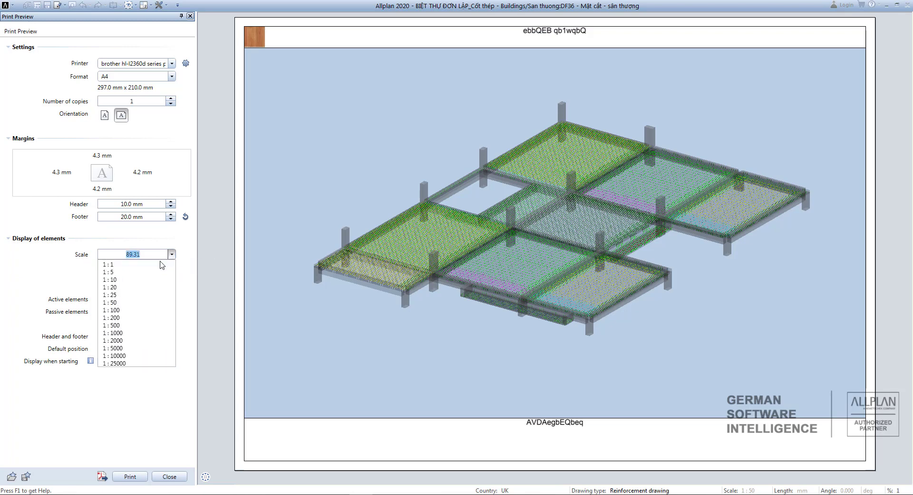
{"action": "left_click", "coordinate": [114, 302]}
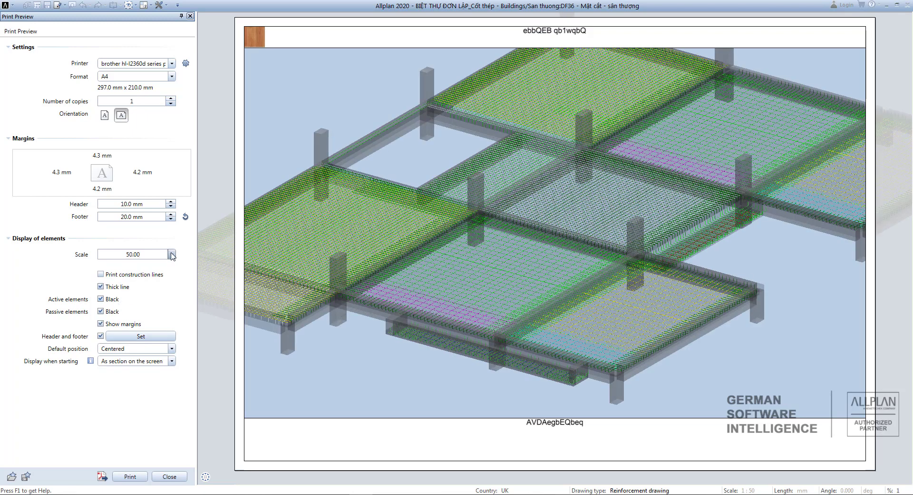
{"action": "left_click", "coordinate": [172, 254]}
{"action": "left_click", "coordinate": [118, 309]}
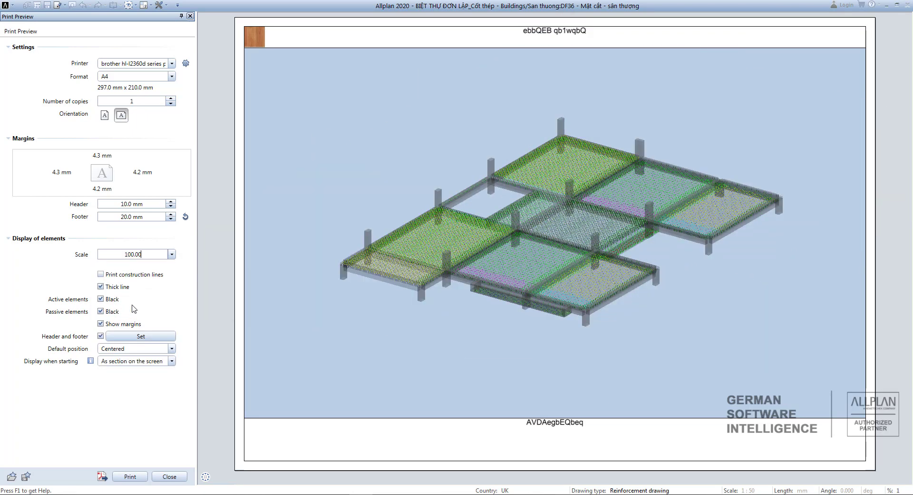
{"action": "scroll", "coordinate": [523, 260], "scroll_direction": "up", "scroll_amount": 3}
{"action": "scroll", "coordinate": [535, 262], "scroll_direction": "down", "scroll_amount": 2}
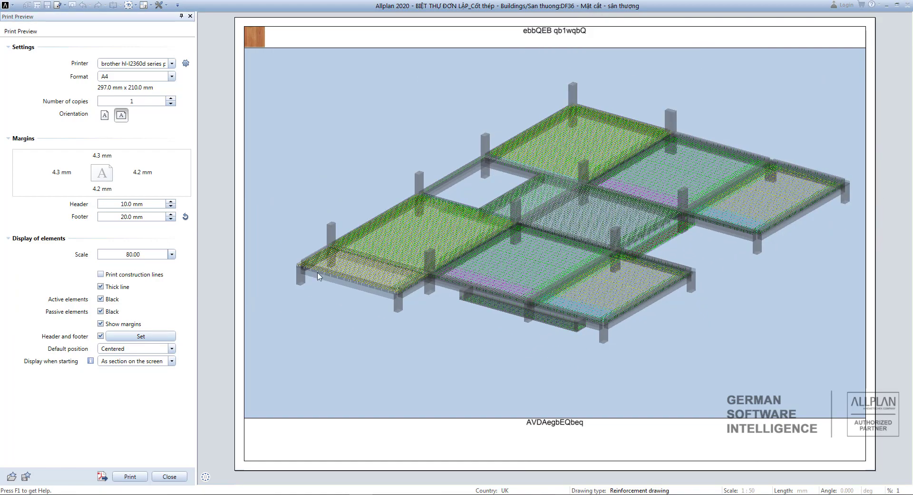
Step: Try printing construction lines and hiding the header and footer, and restore both settings
{"action": "left_click", "coordinate": [100, 275]}
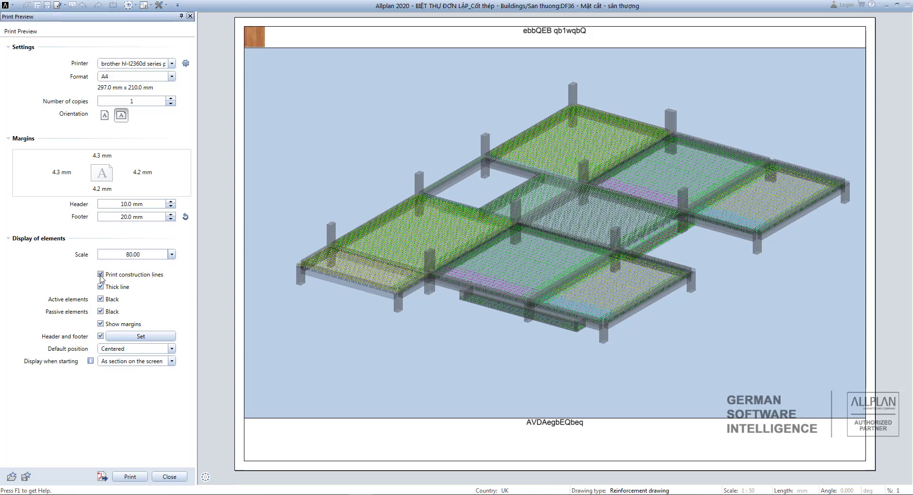
{"action": "left_click", "coordinate": [100, 275]}
{"action": "left_click", "coordinate": [100, 337]}
{"action": "left_click", "coordinate": [100, 336]}
Step: Try the Lower left default position for the model, set it back to Centered, and keep the starting display as section on the screen
{"action": "left_click", "coordinate": [134, 353]}
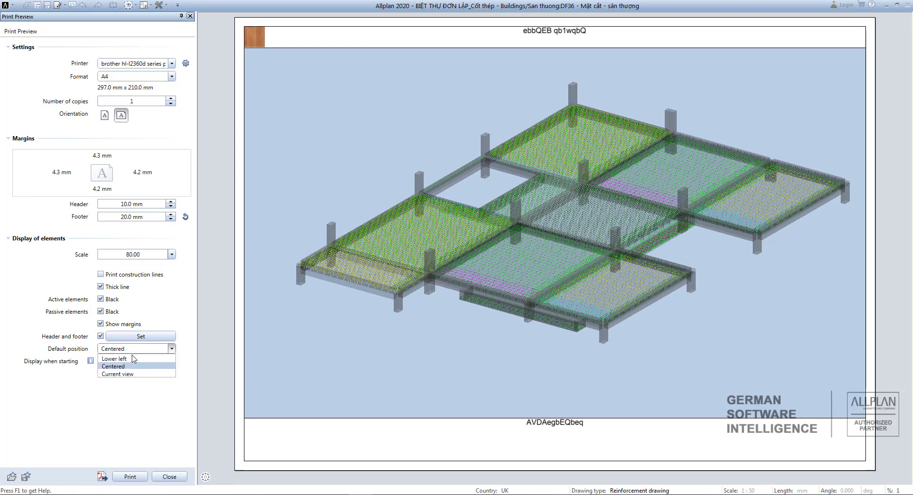
{"action": "left_click", "coordinate": [131, 358]}
{"action": "left_click", "coordinate": [128, 351]}
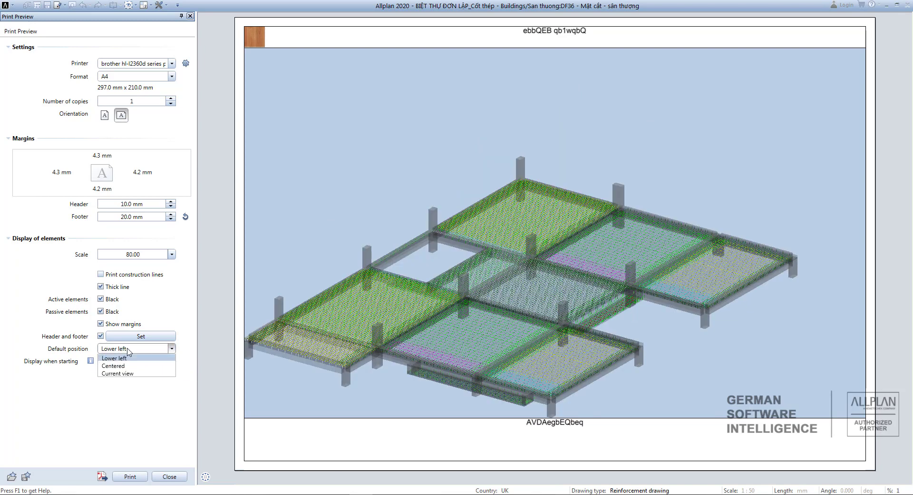
{"action": "left_click", "coordinate": [129, 365]}
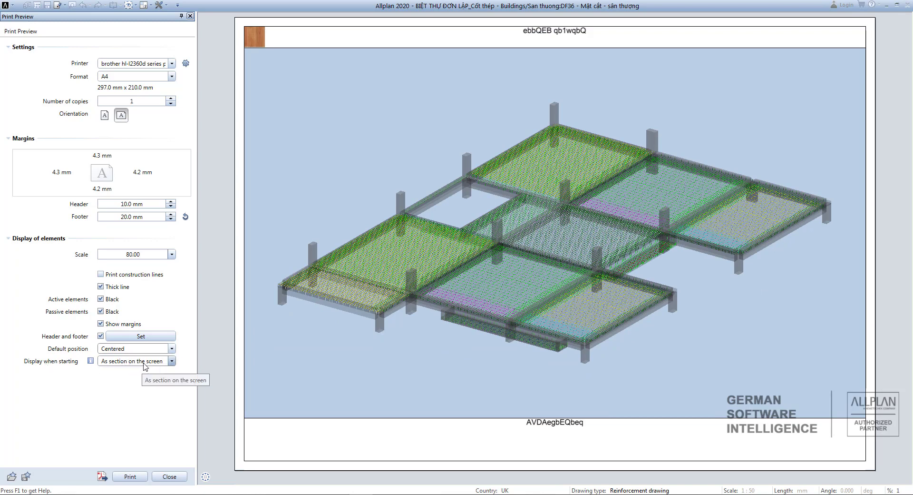
{"action": "left_click", "coordinate": [144, 361]}
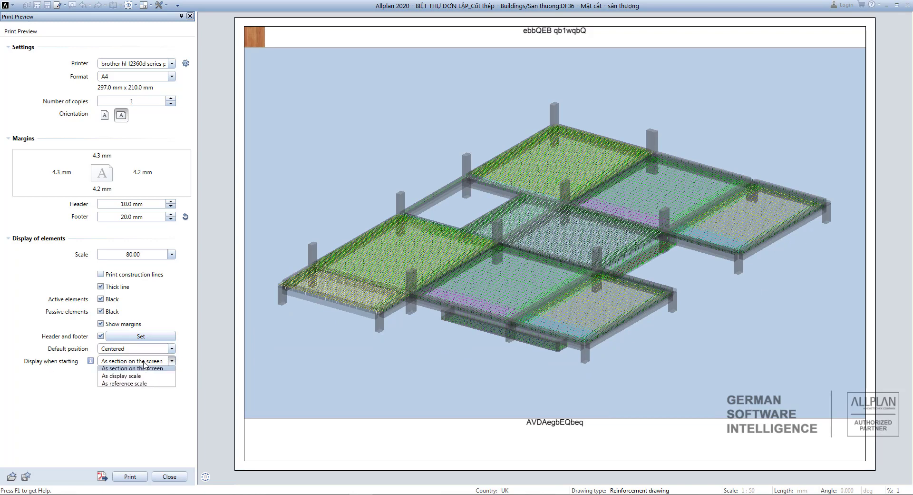
{"action": "left_click", "coordinate": [143, 361]}
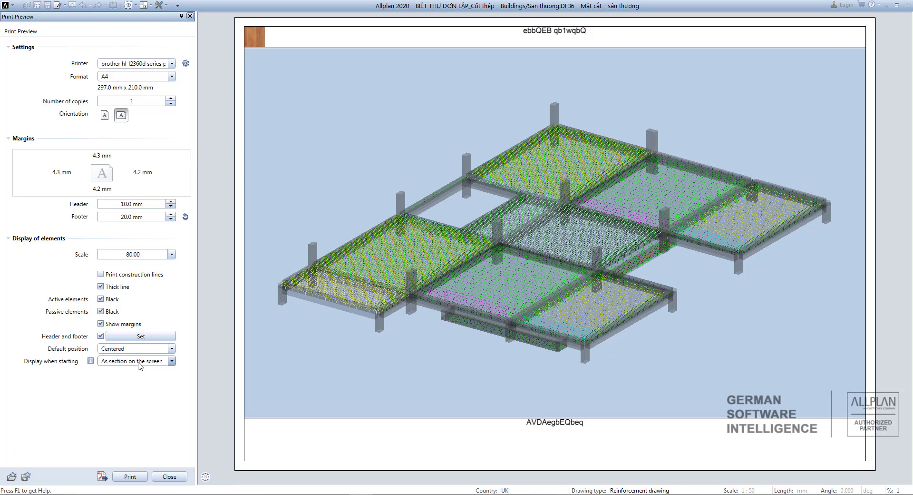
Step: Open the header and footer settings, try left-aligned header text, and restore the Centered alignment with the font kept
{"action": "left_click", "coordinate": [134, 338]}
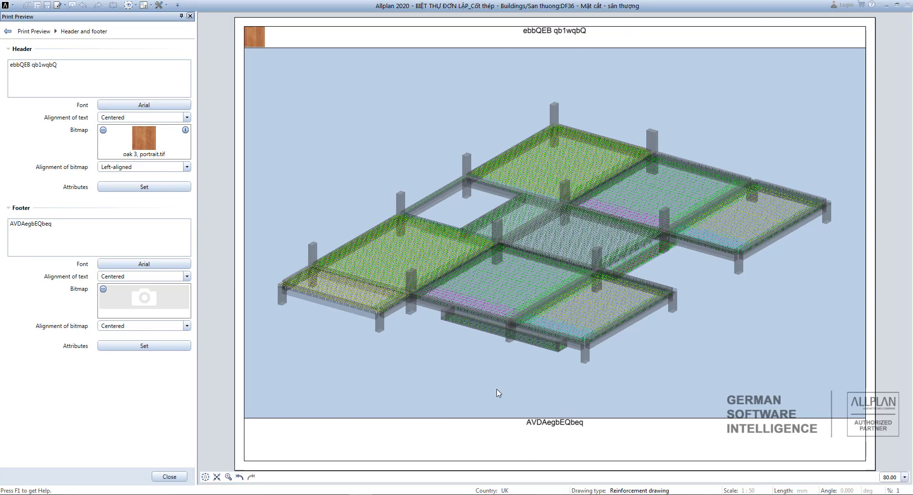
{"action": "left_click", "coordinate": [152, 105]}
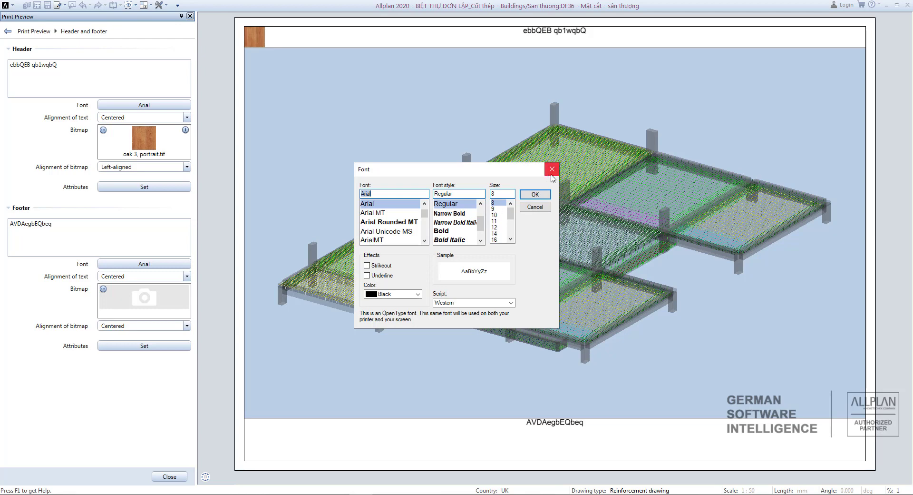
{"action": "left_click", "coordinate": [552, 169]}
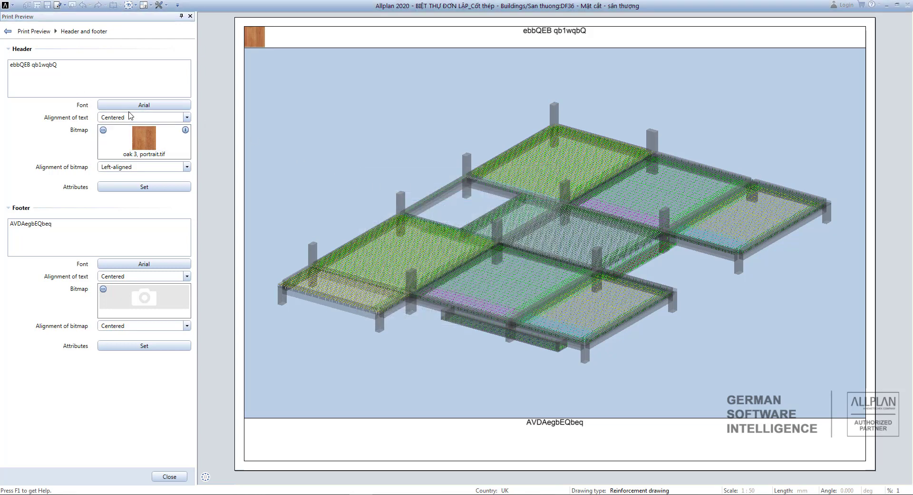
{"action": "left_click", "coordinate": [133, 118]}
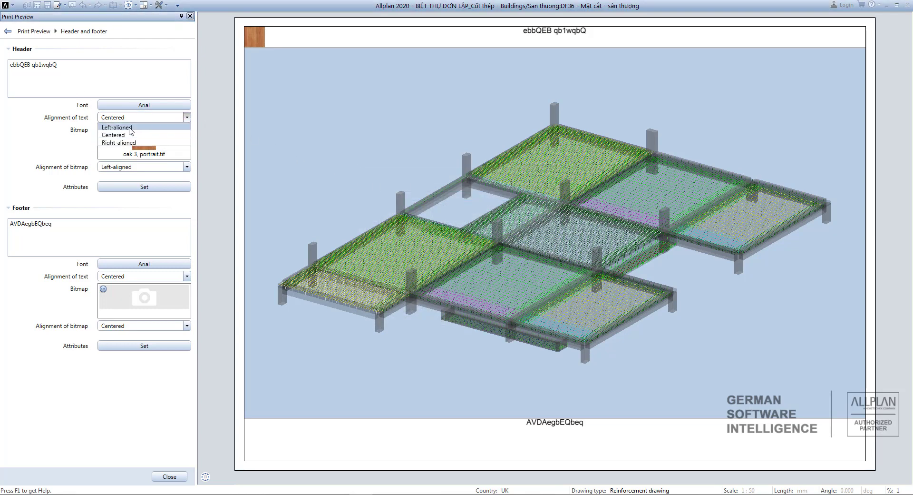
{"action": "left_click", "coordinate": [117, 128]}
{"action": "left_click", "coordinate": [134, 117]}
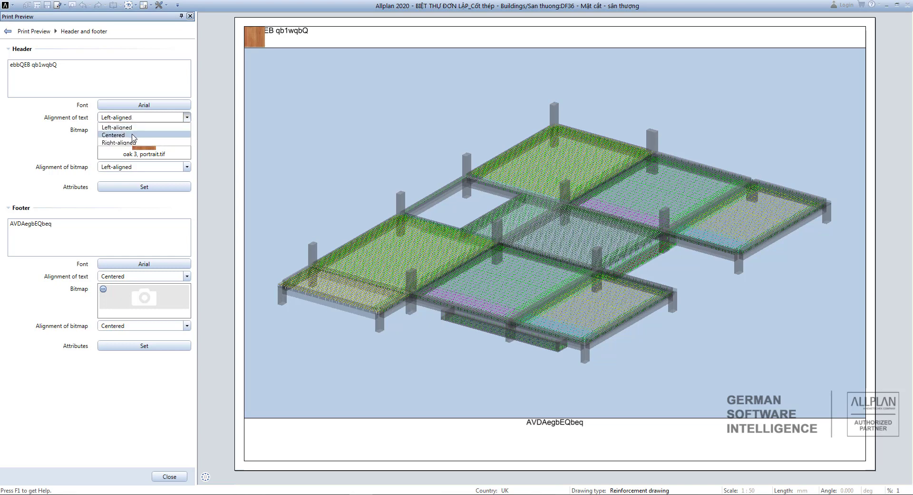
{"action": "left_click", "coordinate": [132, 135]}
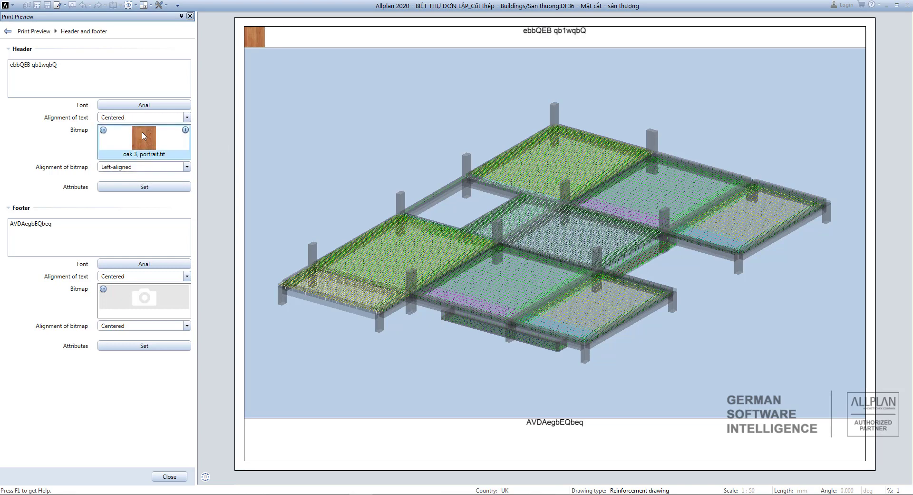
Step: Remove the oak bitmap from the header and clear the existing text from both the header and the footer
{"action": "left_click", "coordinate": [103, 130]}
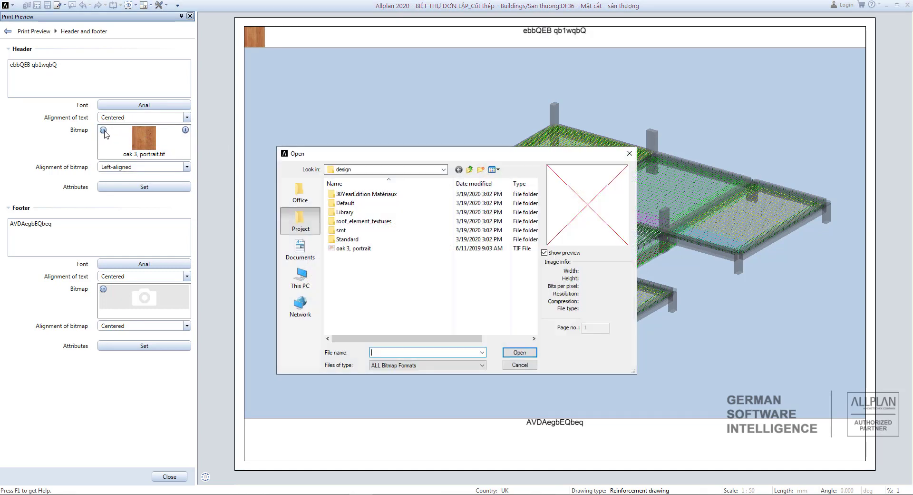
{"action": "left_click", "coordinate": [630, 153]}
{"action": "left_click", "coordinate": [186, 131]}
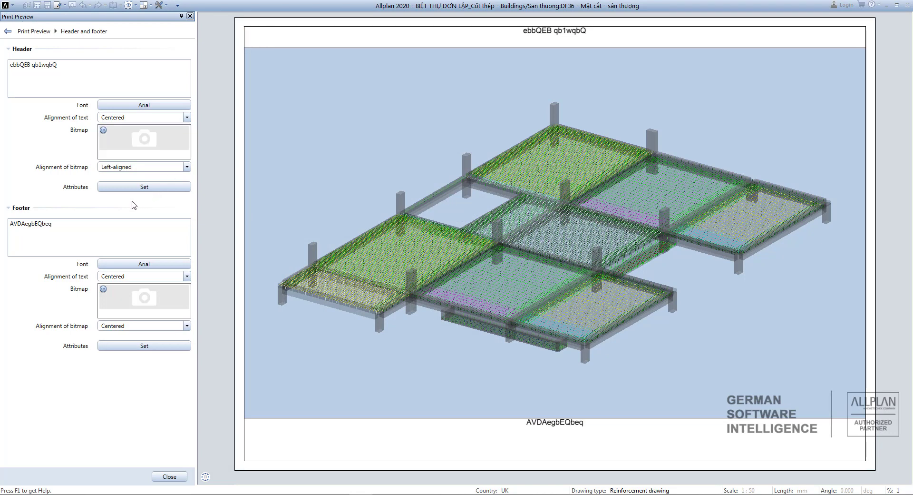
{"action": "triple_click", "coordinate": [57, 65]}
{"action": "key", "text": "Delete"}
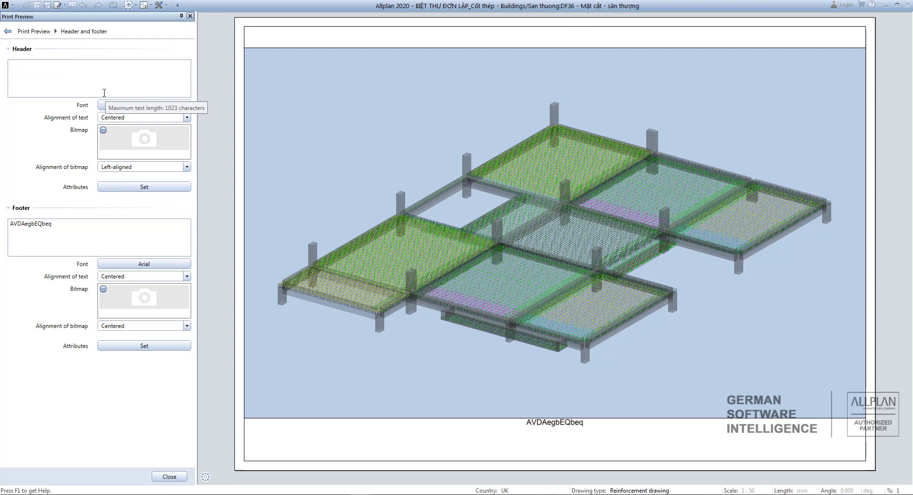
{"action": "triple_click", "coordinate": [26, 222]}
{"action": "key", "text": "Delete"}
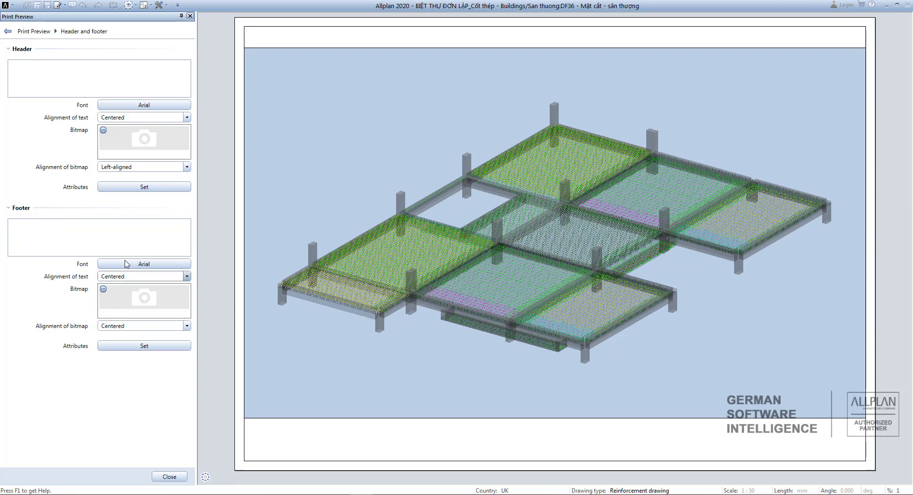
Step: Insert the project attributes Building ID and Building type into the header text
{"action": "left_click", "coordinate": [143, 187]}
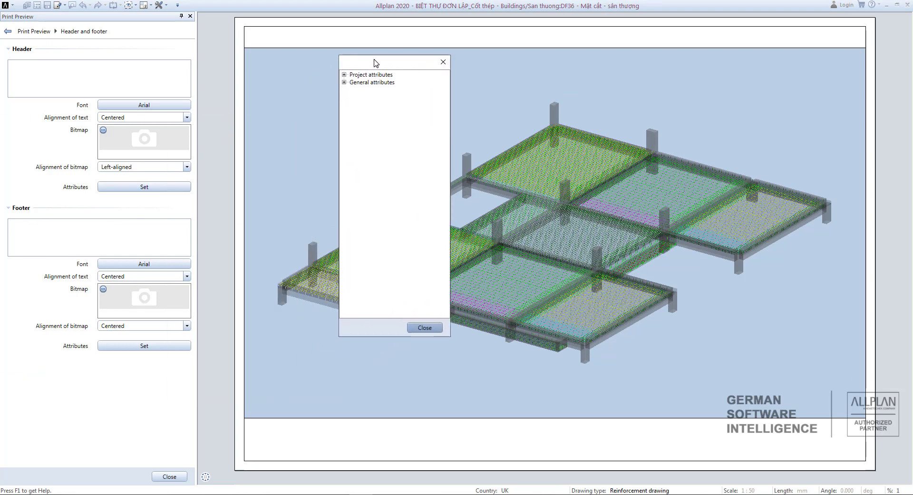
{"action": "left_click", "coordinate": [344, 75]}
{"action": "scroll", "coordinate": [393, 176], "scroll_direction": "down", "scroll_amount": 6}
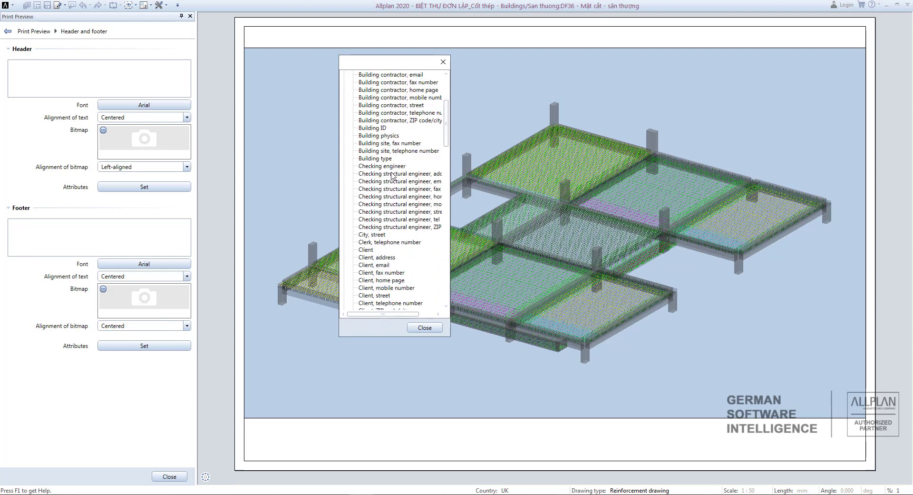
{"action": "scroll", "coordinate": [393, 176], "scroll_direction": "down", "scroll_amount": 7}
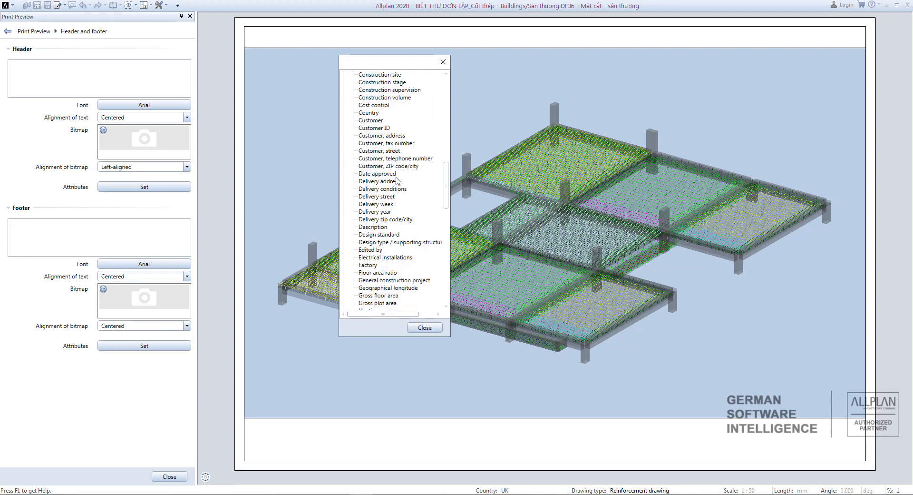
{"action": "scroll", "coordinate": [397, 181], "scroll_direction": "up", "scroll_amount": 2}
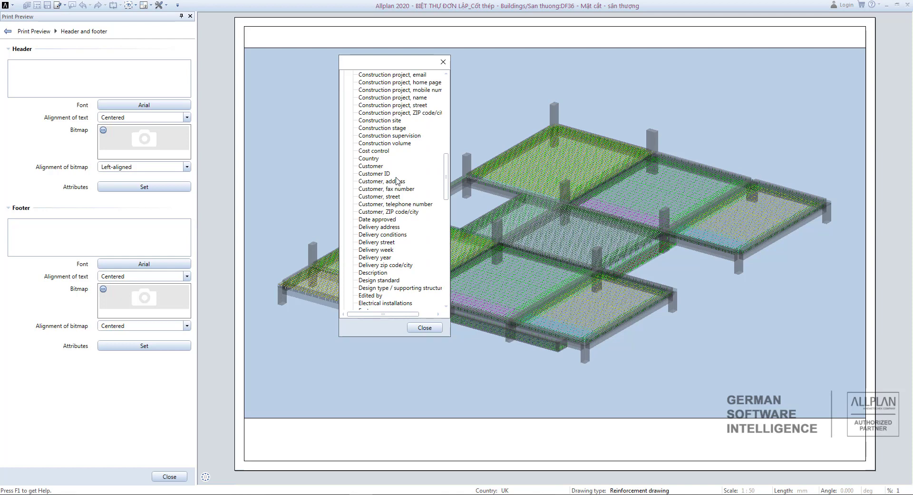
{"action": "scroll", "coordinate": [397, 180], "scroll_direction": "up", "scroll_amount": 12}
{"action": "left_click", "coordinate": [387, 243]}
{"action": "double_click", "coordinate": [387, 243]}
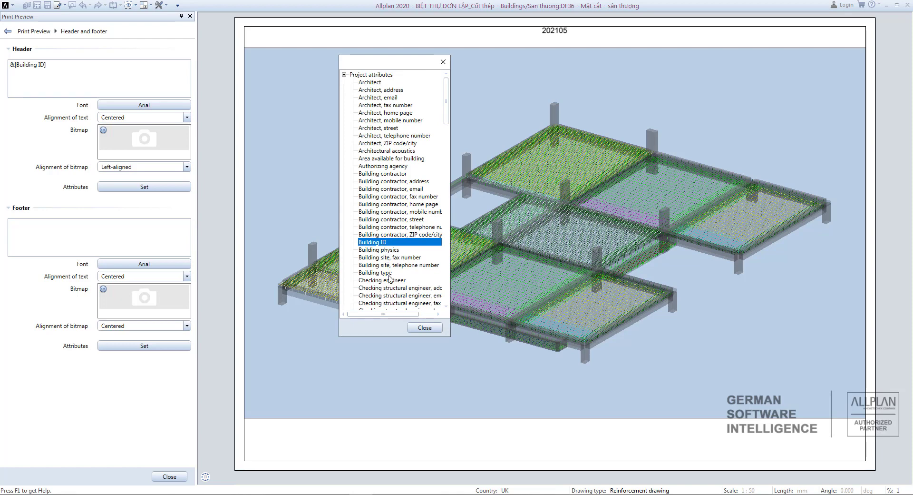
{"action": "double_click", "coordinate": [391, 274]}
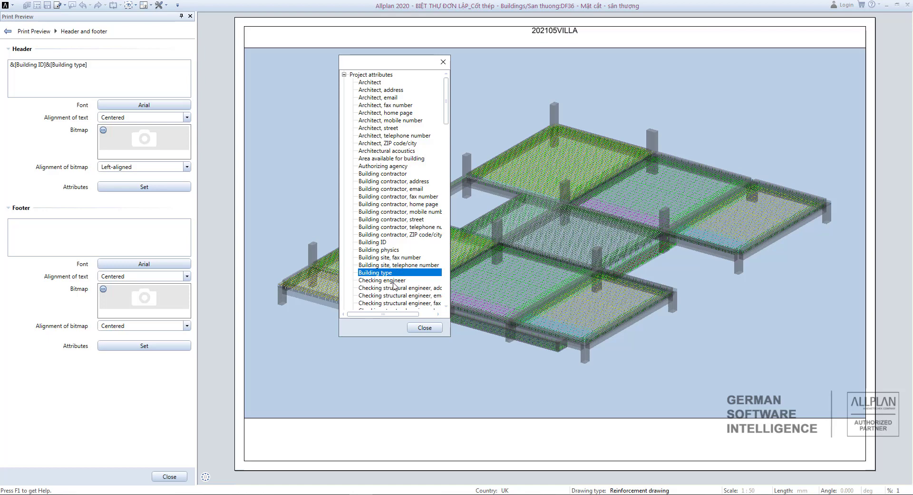
{"action": "scroll", "coordinate": [401, 275], "scroll_direction": "down", "scroll_amount": 1}
{"action": "scroll", "coordinate": [398, 266], "scroll_direction": "up", "scroll_amount": 1}
{"action": "left_click", "coordinate": [425, 328]}
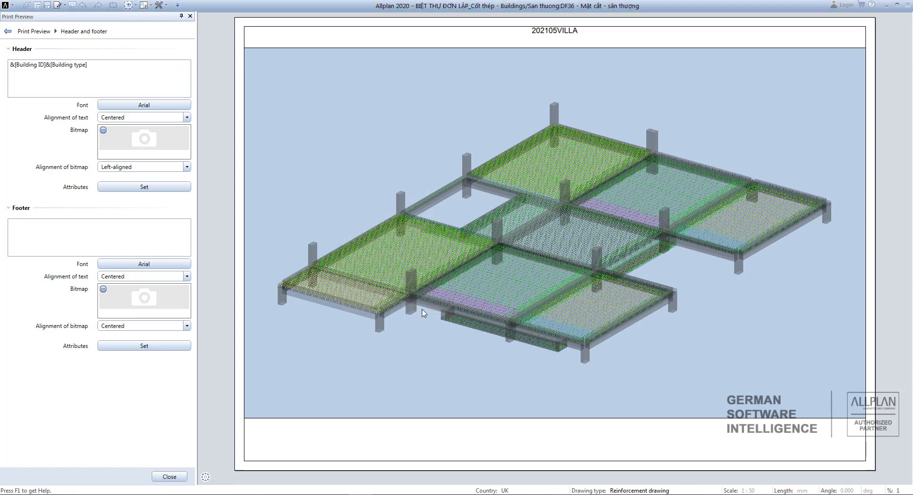
Step: Insert the project attributes Building ID and Building physics into the footer text
{"action": "left_click", "coordinate": [141, 234]}
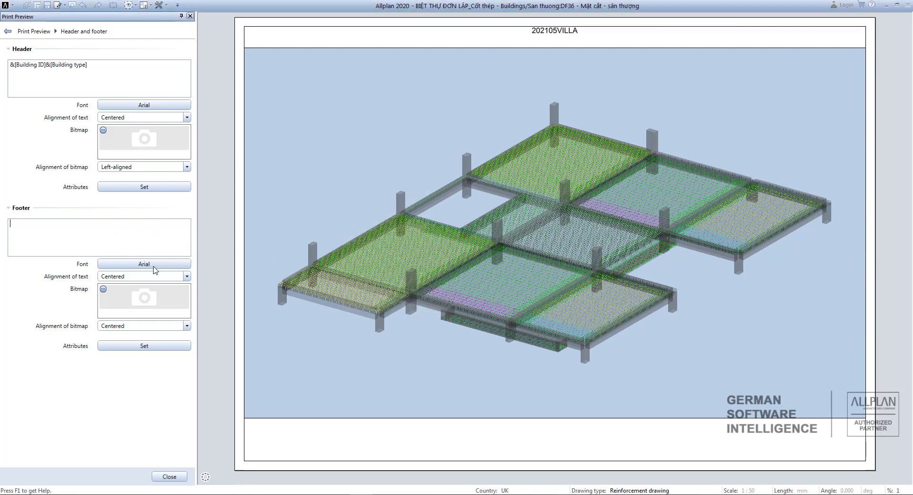
{"action": "left_click", "coordinate": [144, 345]}
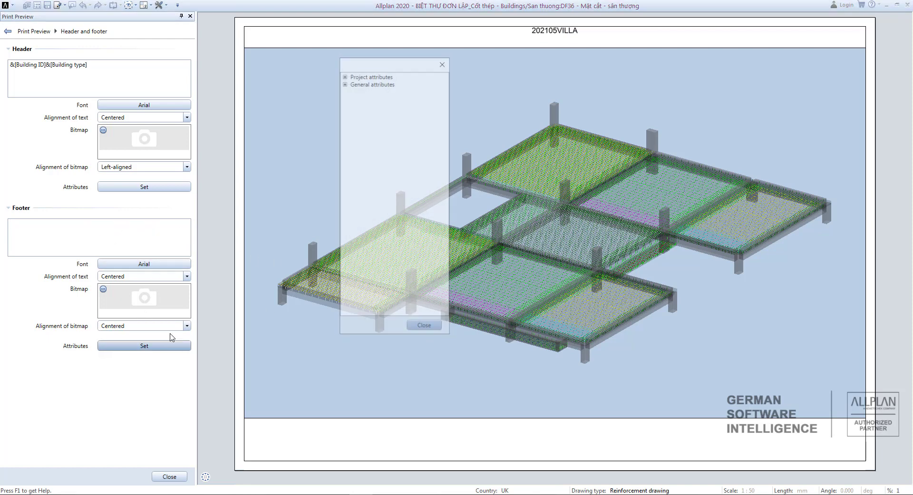
{"action": "left_click", "coordinate": [344, 75]}
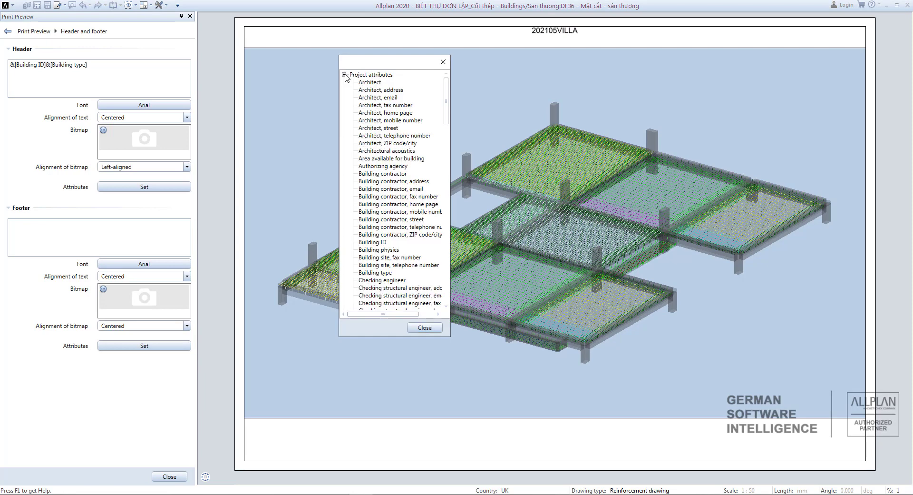
{"action": "left_click", "coordinate": [386, 243]}
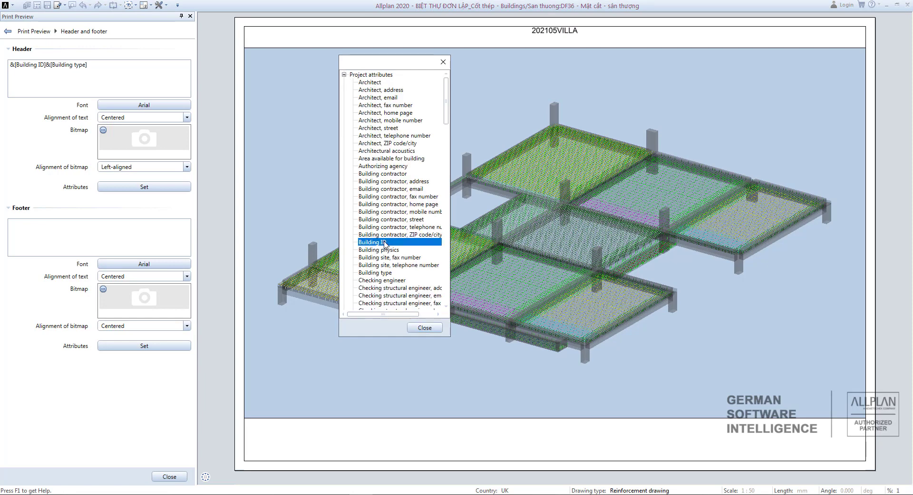
{"action": "double_click", "coordinate": [385, 243]}
{"action": "double_click", "coordinate": [393, 251]}
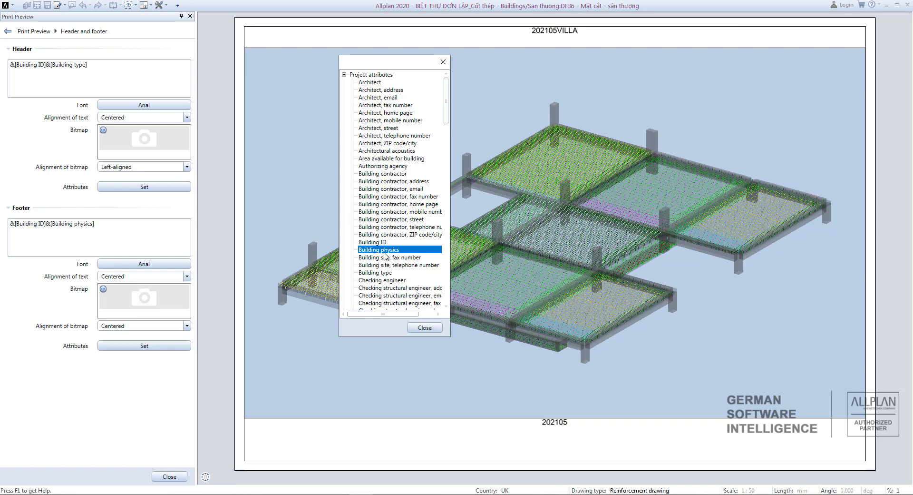
{"action": "left_click", "coordinate": [443, 61]}
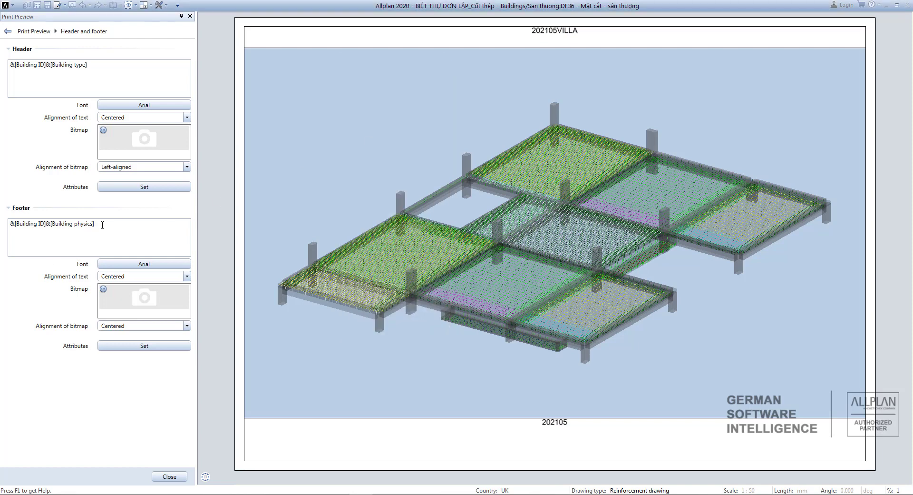
Step: Check the footer's font options, keep its text alignment Centered, and close the header and footer settings
{"action": "left_click", "coordinate": [144, 265]}
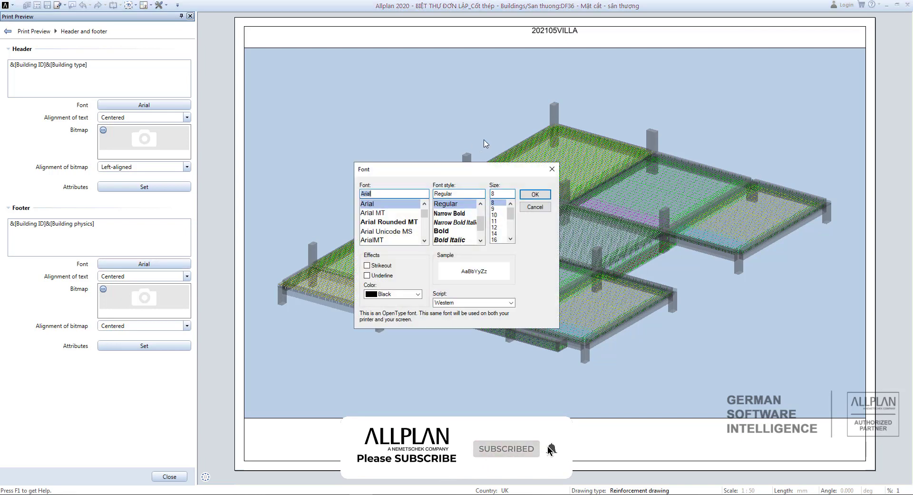
{"action": "left_click", "coordinate": [551, 168]}
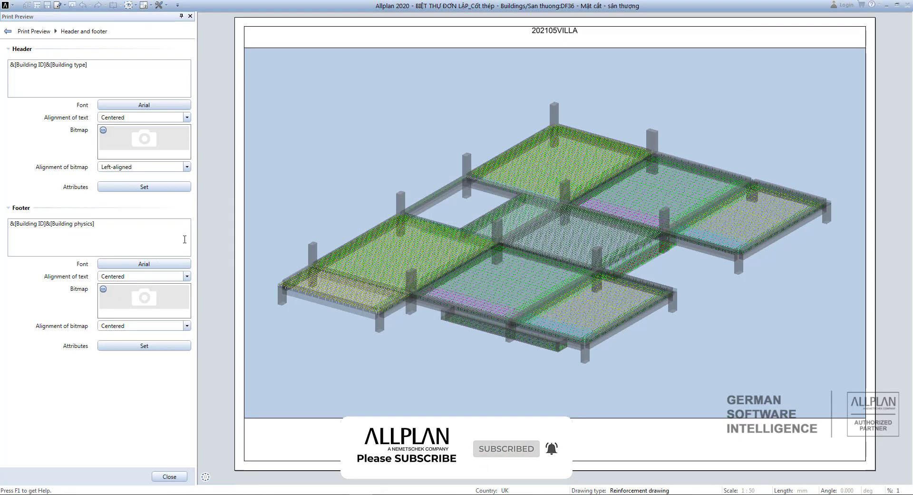
{"action": "left_click", "coordinate": [146, 280]}
{"action": "left_click", "coordinate": [118, 293]}
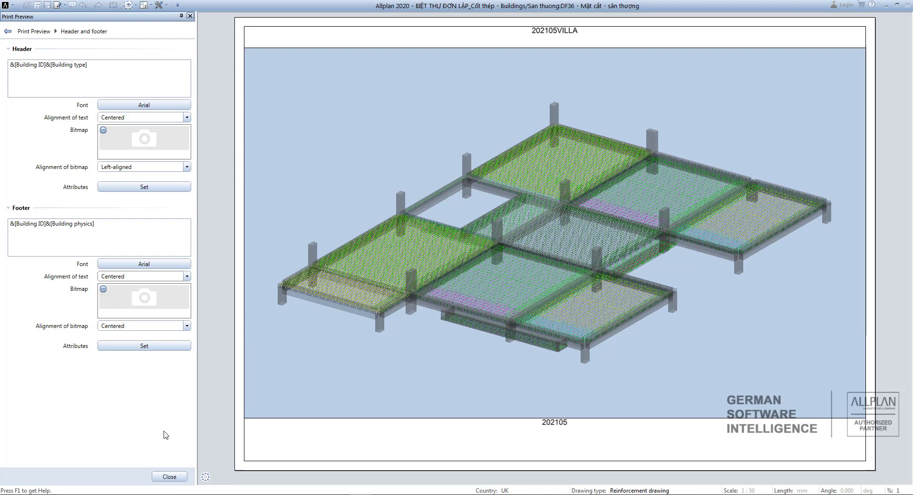
{"action": "left_click", "coordinate": [170, 477]}
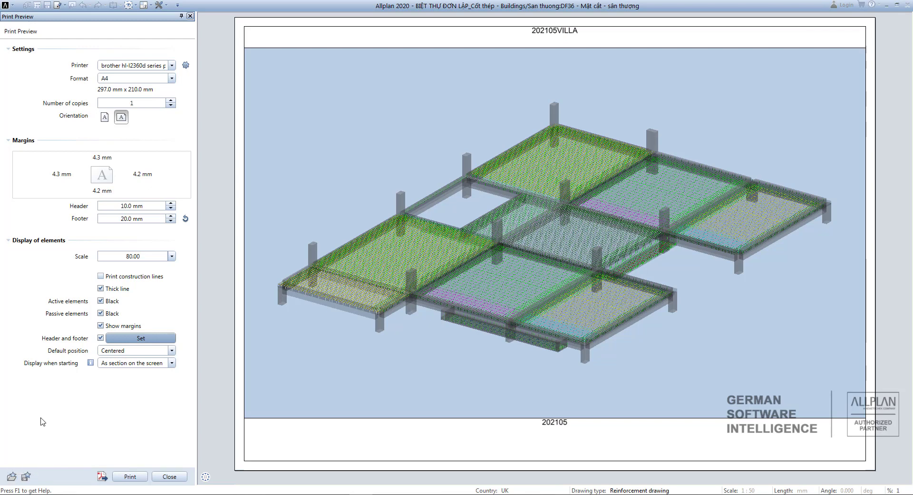
Step: Export the print page to a PDF file with the existing export properties, and examine the slab model in the exported file
{"action": "left_click", "coordinate": [103, 477]}
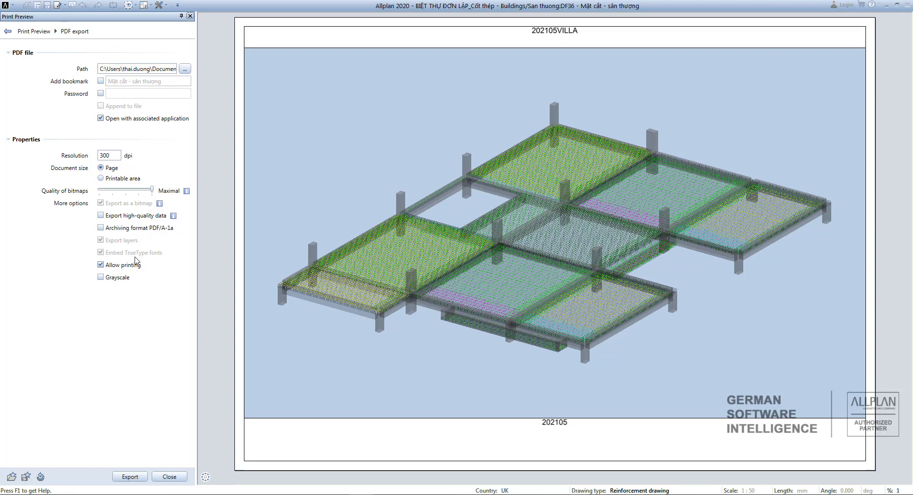
{"action": "left_click", "coordinate": [123, 479]}
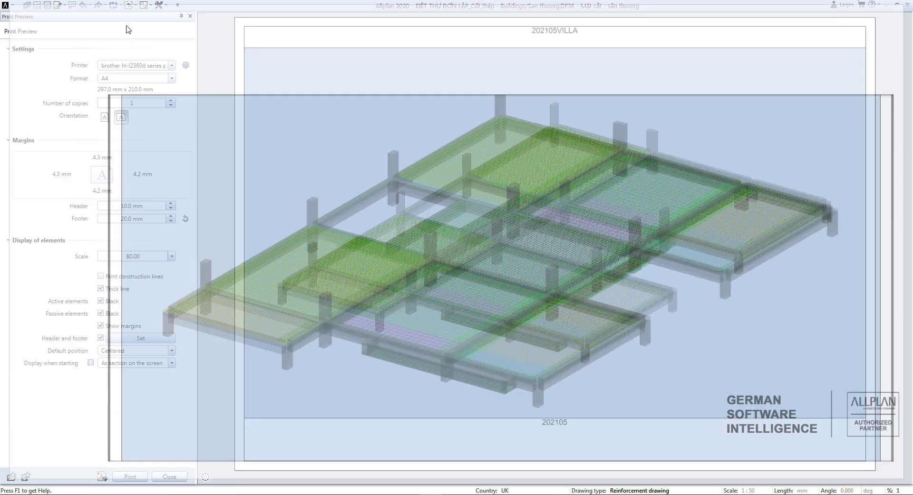
{"action": "scroll", "coordinate": [220, 177], "scroll_direction": "down", "scroll_amount": 3}
{"action": "scroll", "coordinate": [379, 247], "scroll_direction": "up", "scroll_amount": 6}
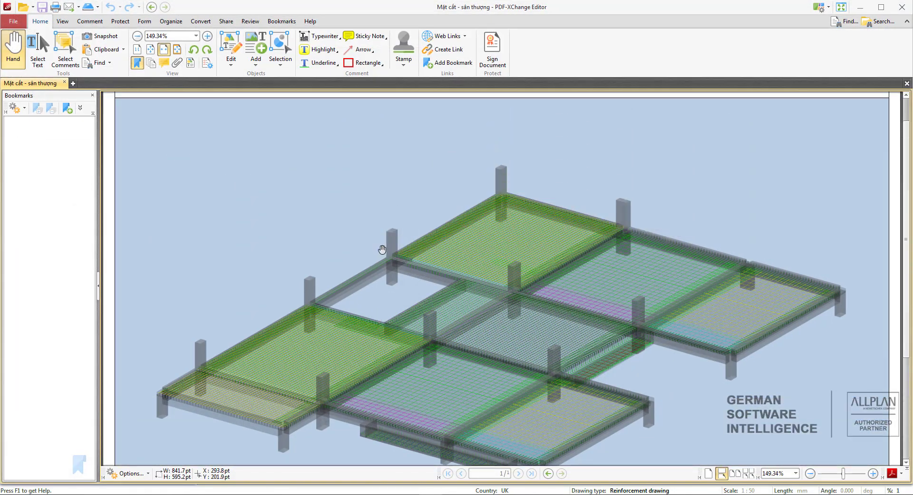